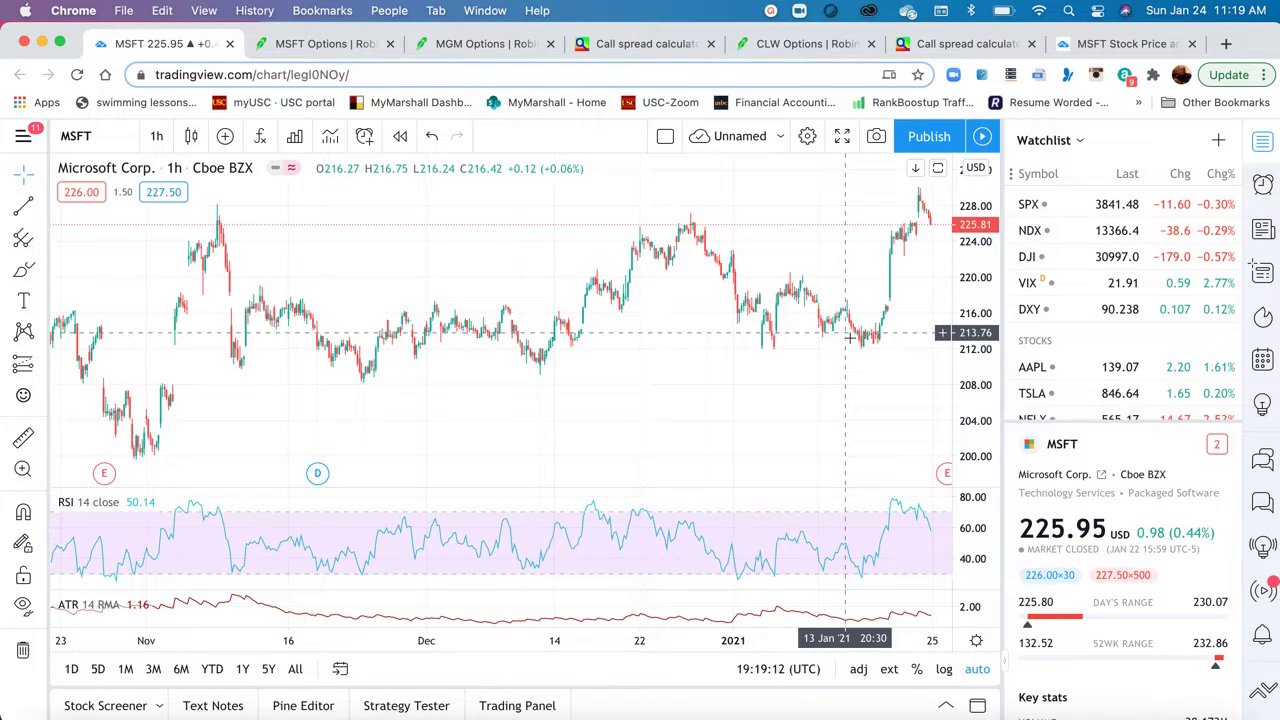
Switch the TradingView MSFT chart to the 1M range with 30-minute candles.
click(125, 670)
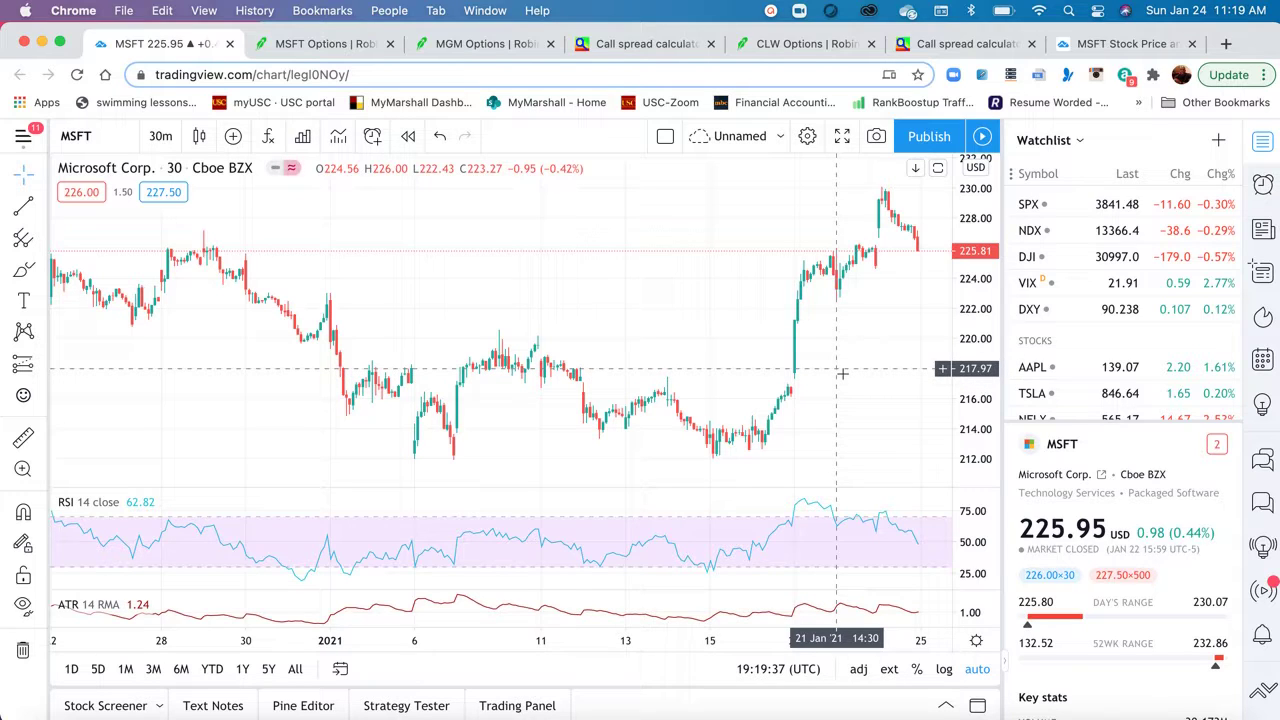
Show the Robinhood MSFT Feb 5 $220/$217.5 put credit spread order: 8 contracts at 0.79.
click(320, 46)
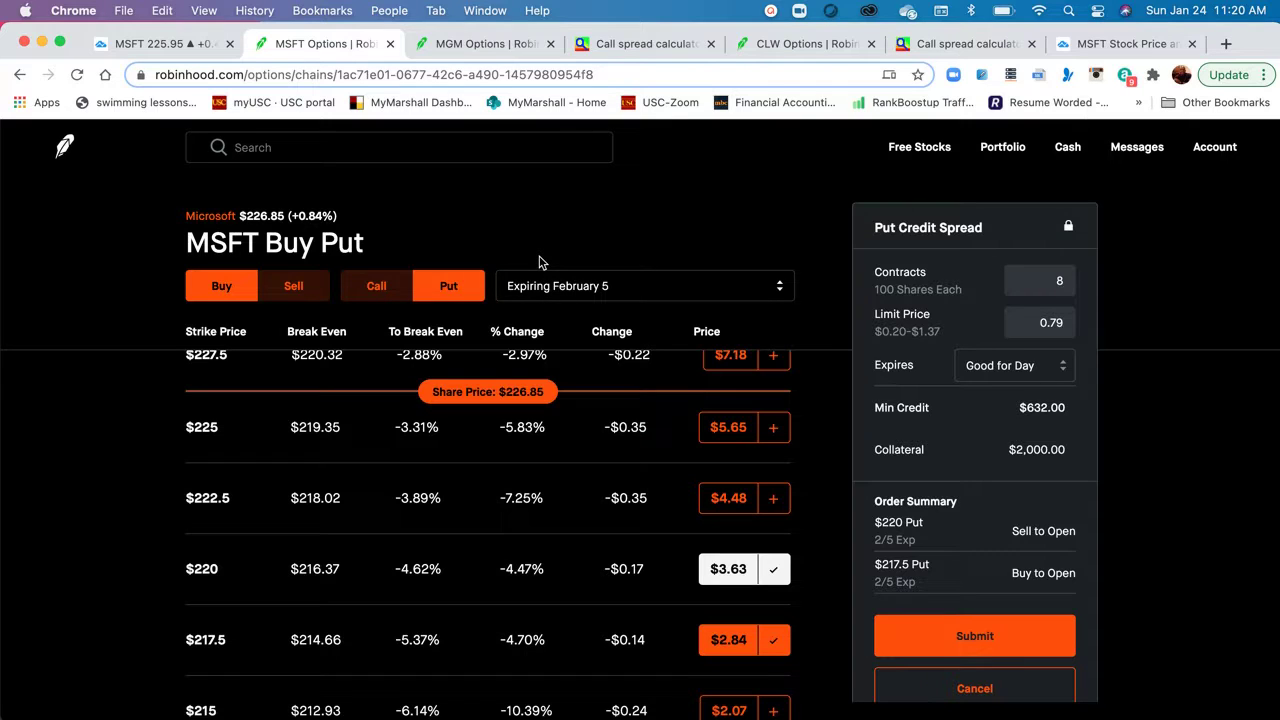
Show the Robinhood MGM June 18 $30/$37 call debit spread order: 2 contracts at 2.65.
click(495, 52)
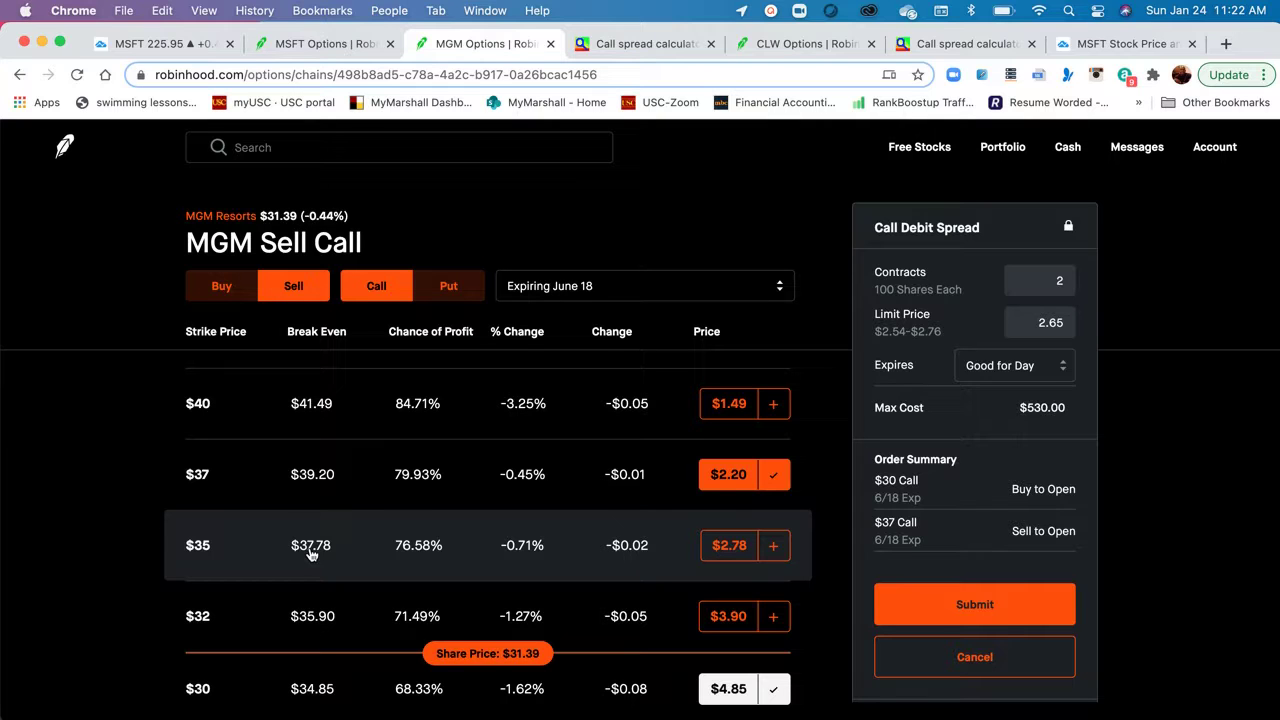
Review the MGM Jun 18 30/37 call spread results and highlight the $870.00 maximum return.
click(612, 45)
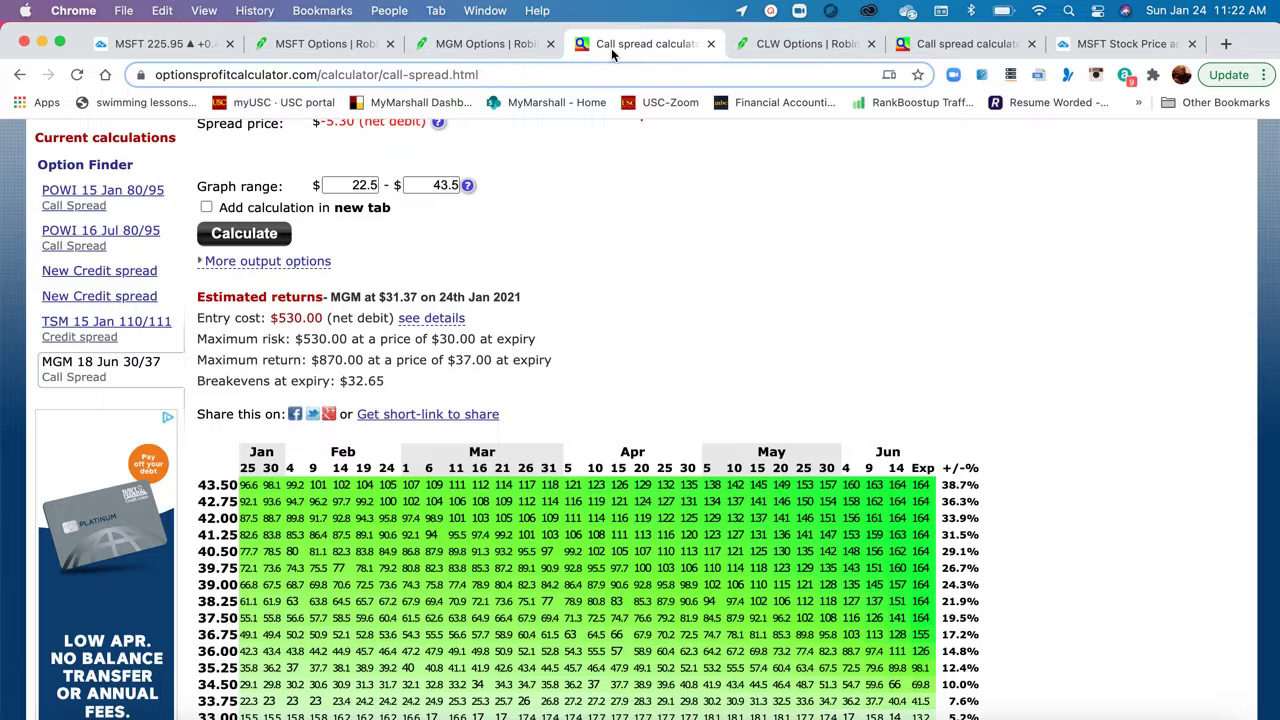
scroll(578, 240, up, 10)
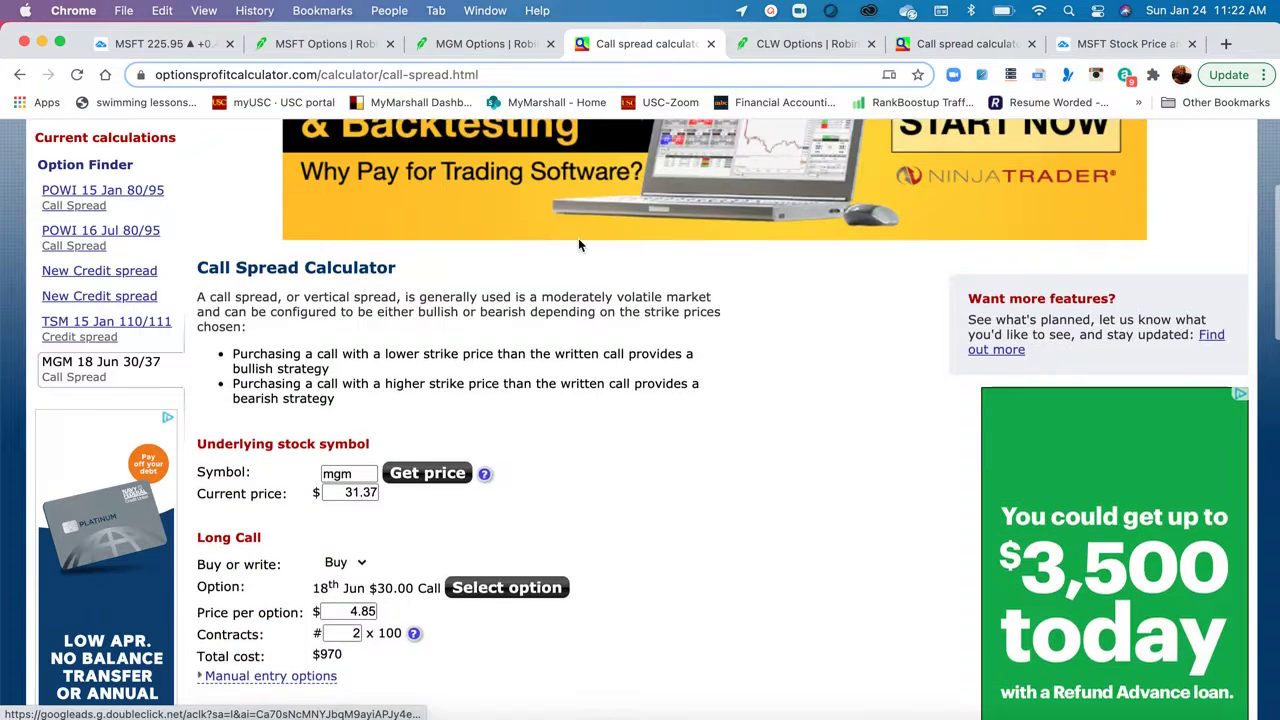
scroll(578, 245, down, 5)
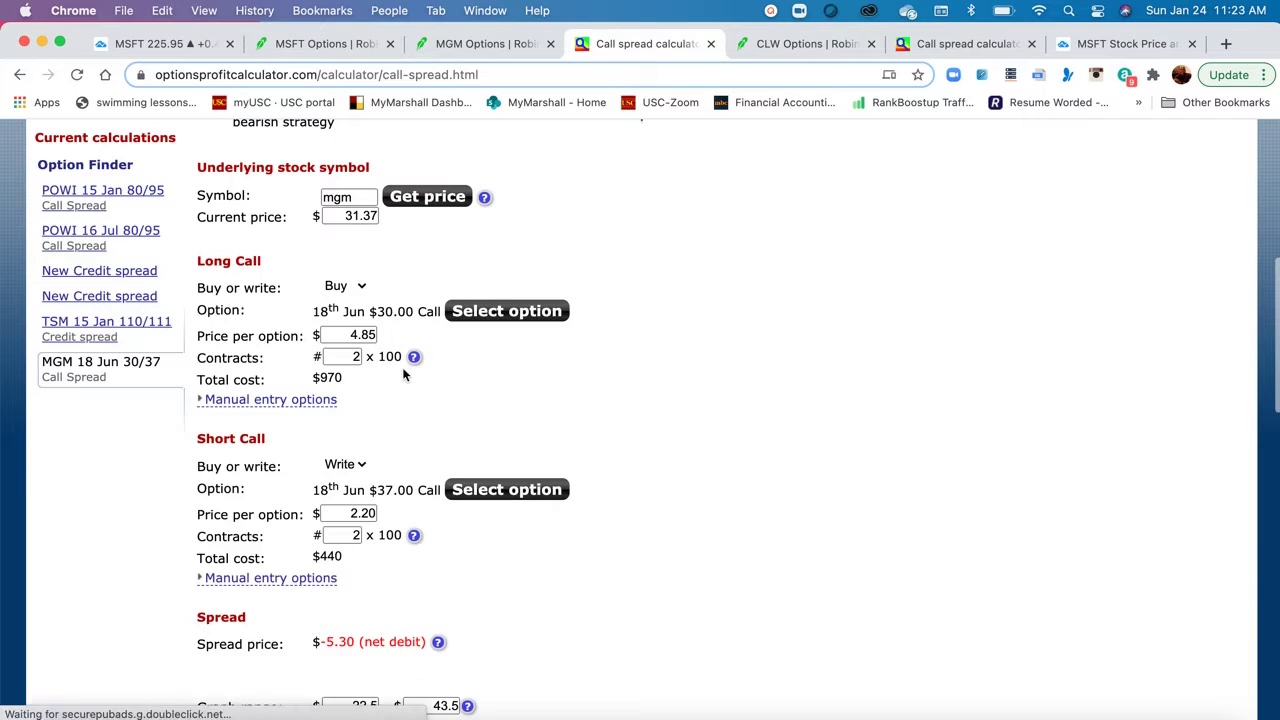
scroll(404, 374, down, 2)
scroll(400, 374, down, 5)
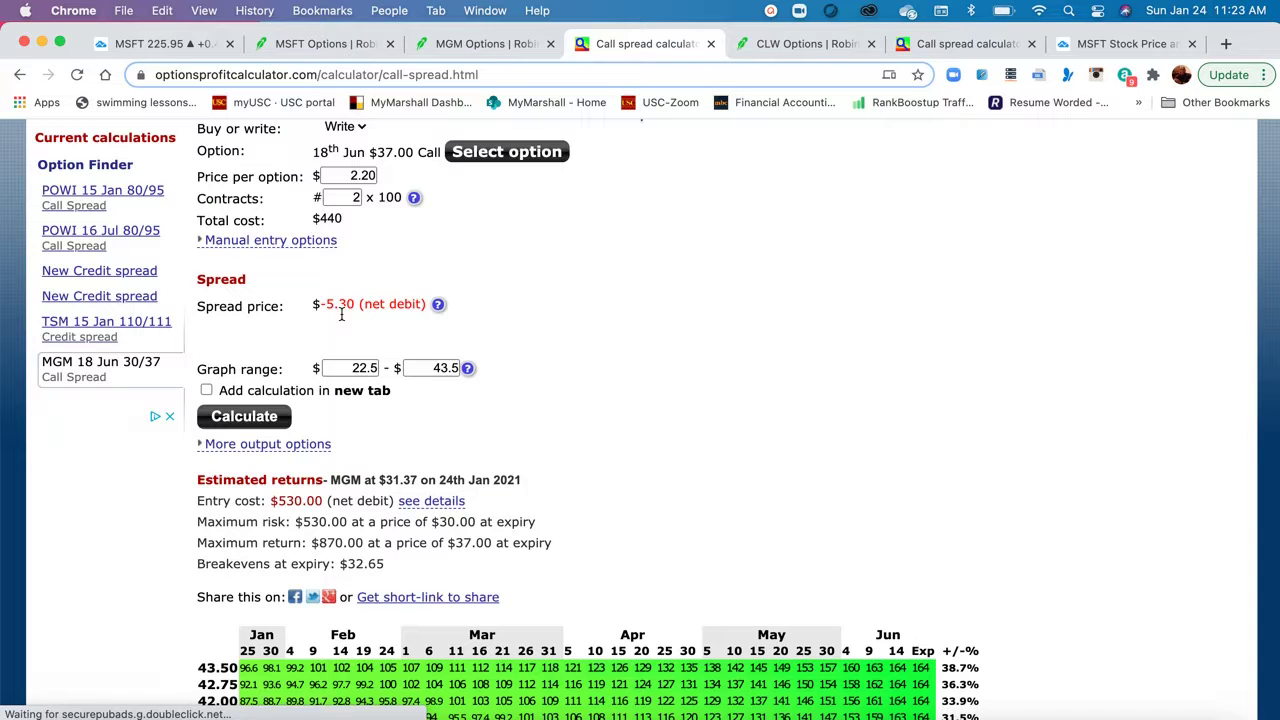
scroll(345, 317, down, 4)
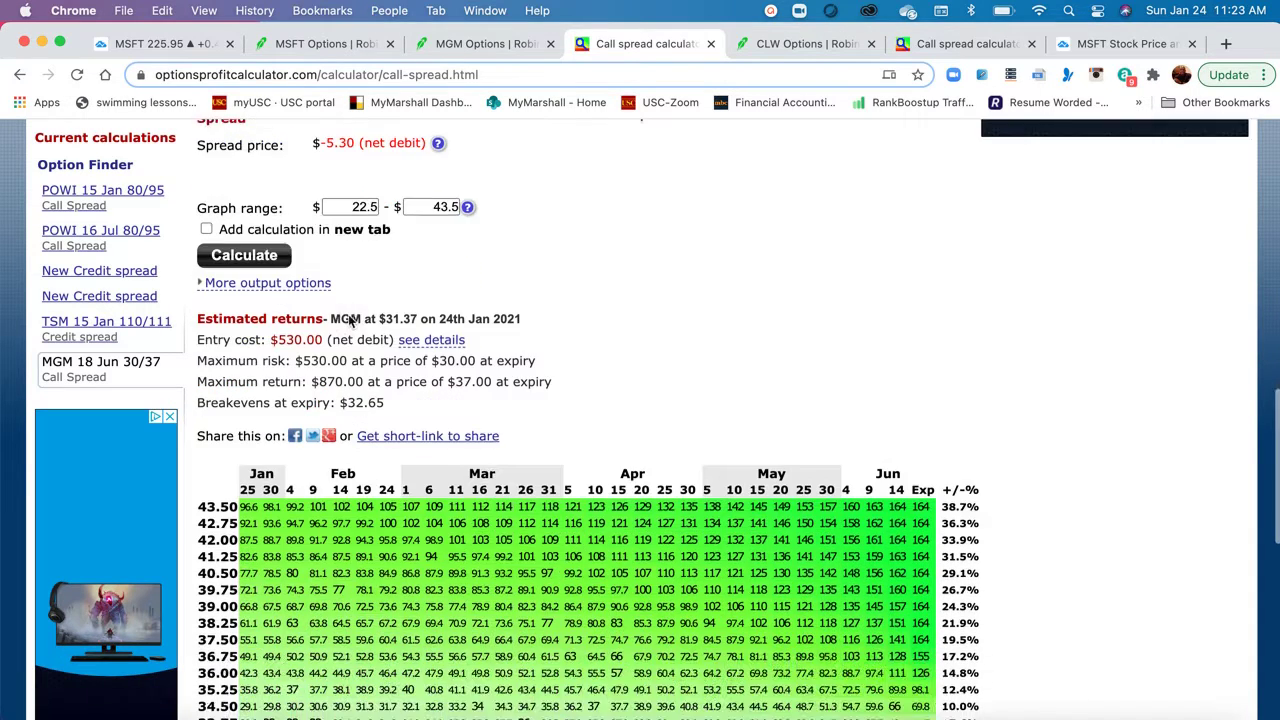
scroll(350, 318, down, 2)
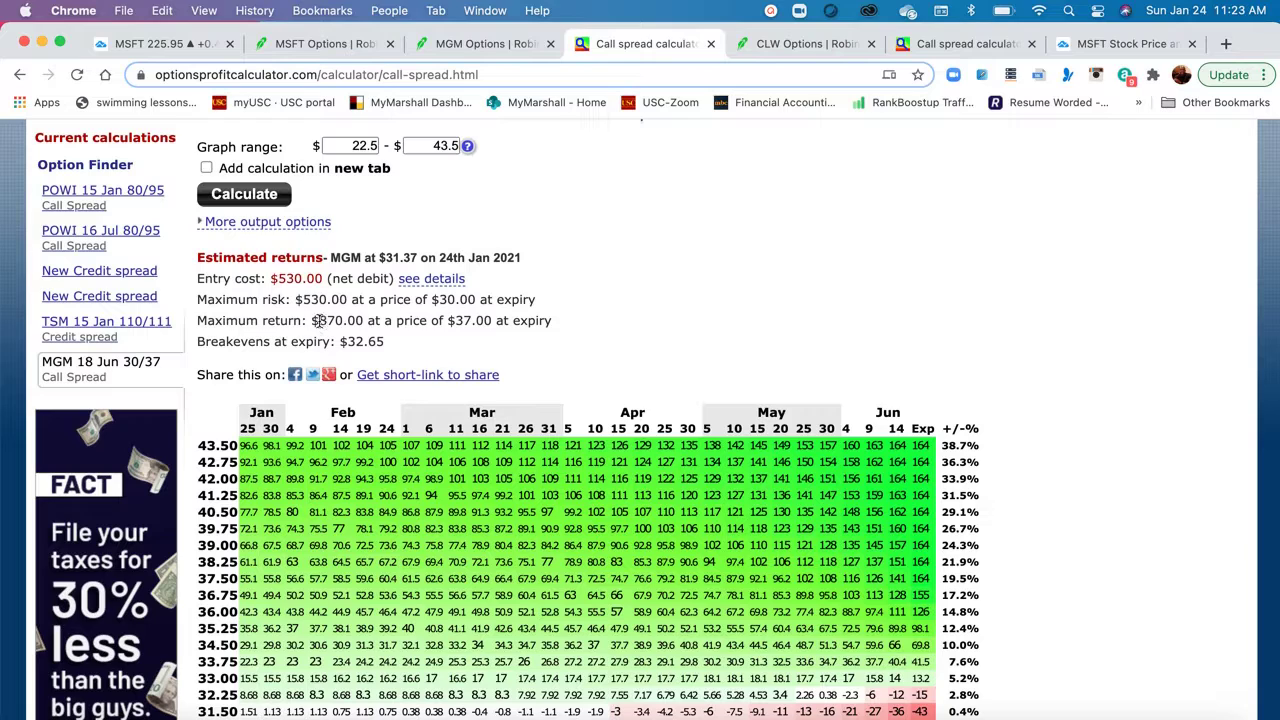
drag(318, 320, 365, 333)
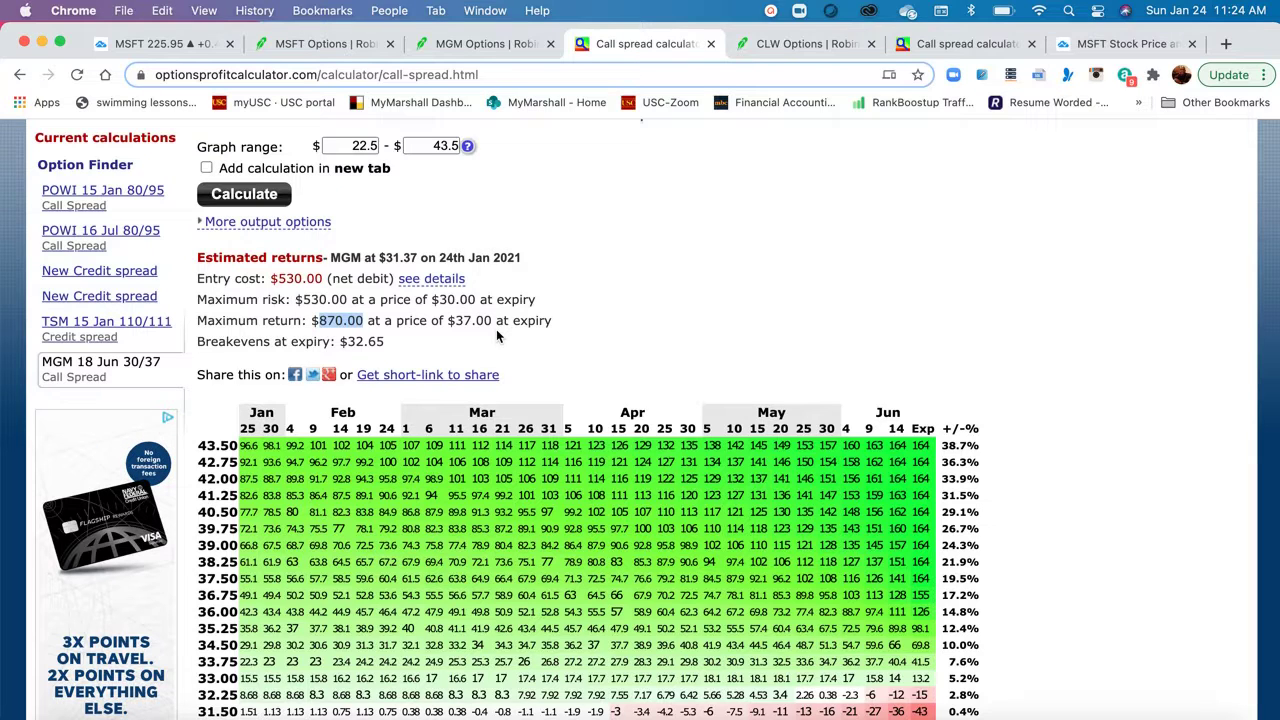
Show the CLW July 16 $40/$50 call debit spread order: 2 contracts at 4.4, $880 max cost.
click(765, 49)
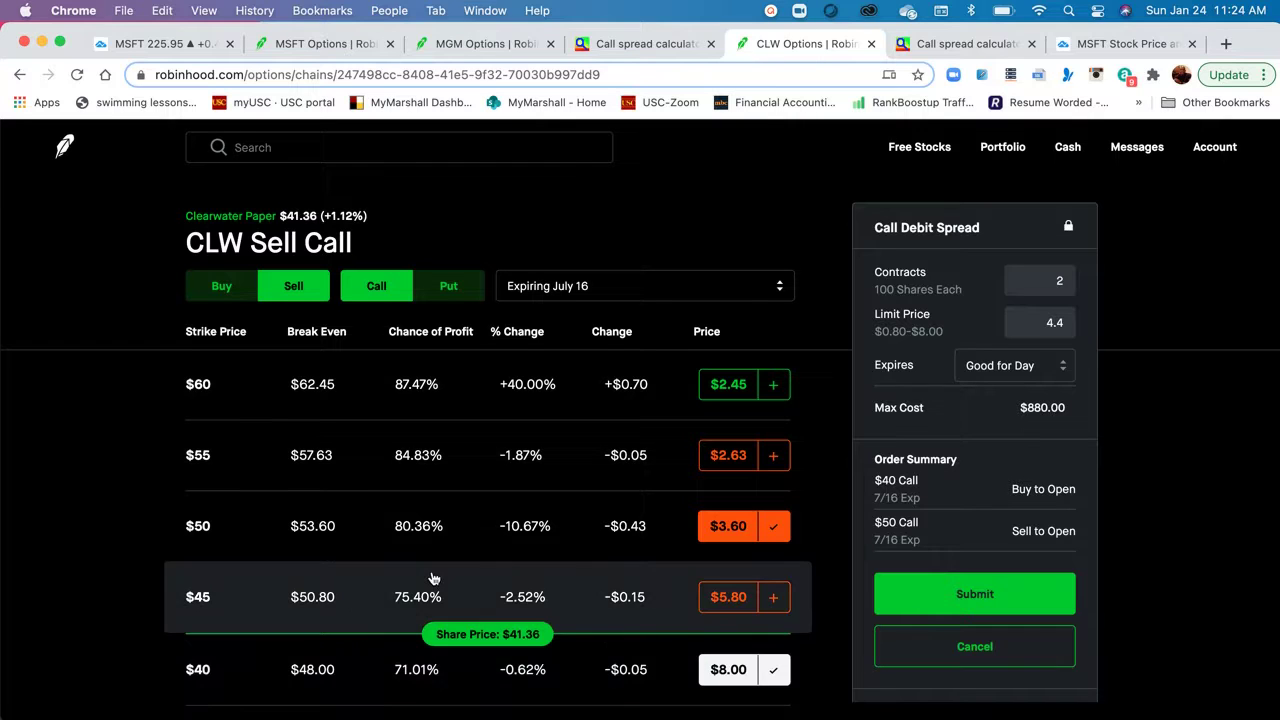
scroll(425, 577, down, 1)
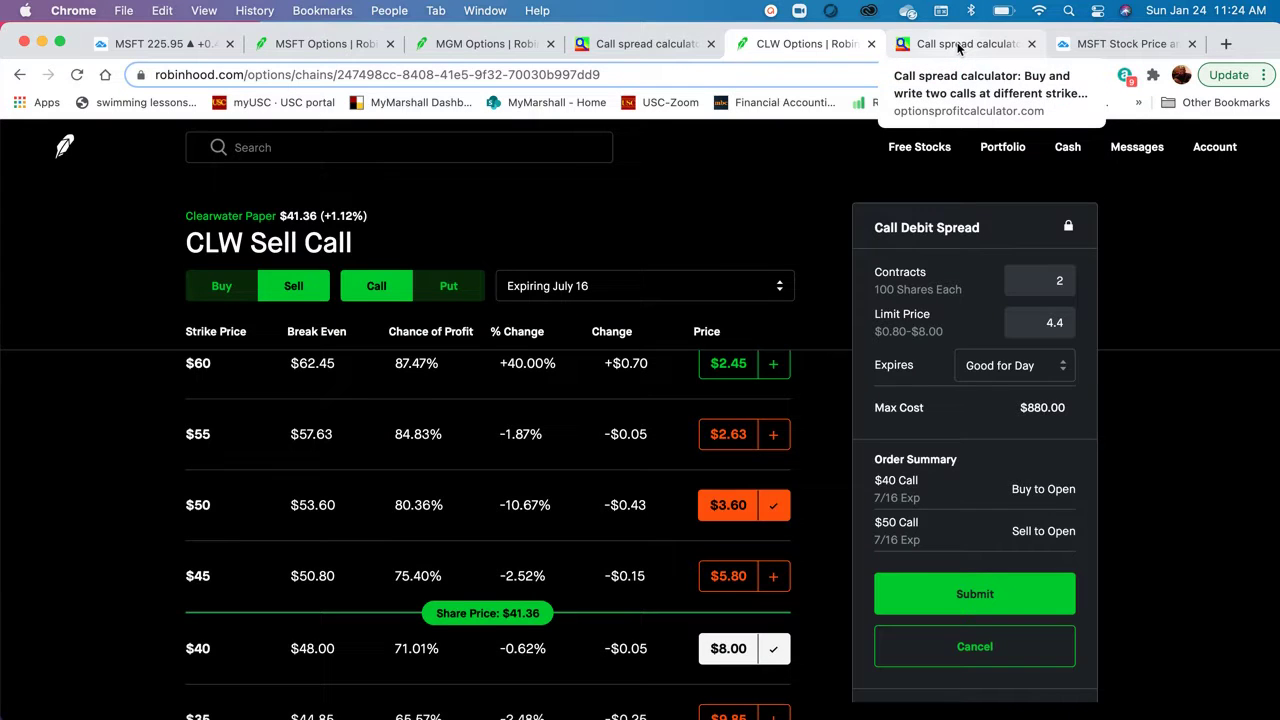
Review the CLW Jul 16 40/50 call spread's Long Call, Short Call and Spread price fields.
click(958, 44)
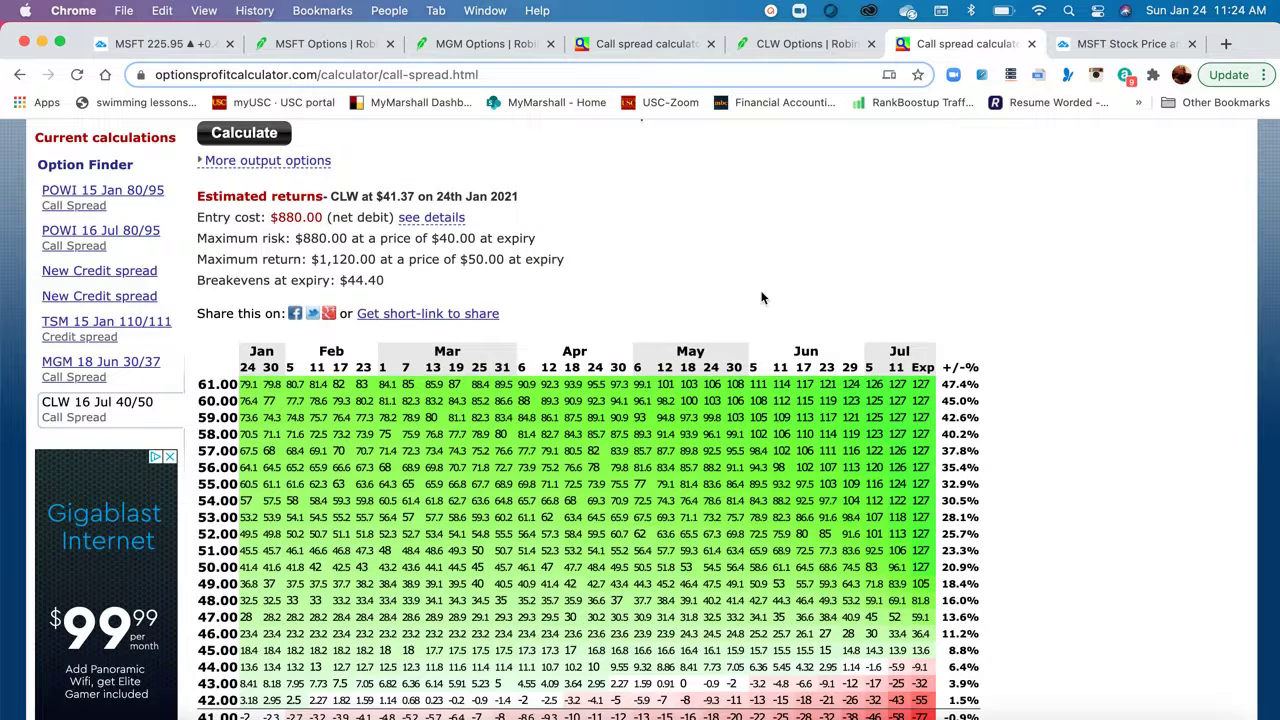
scroll(761, 297, up, 10)
scroll(491, 328, down, 2)
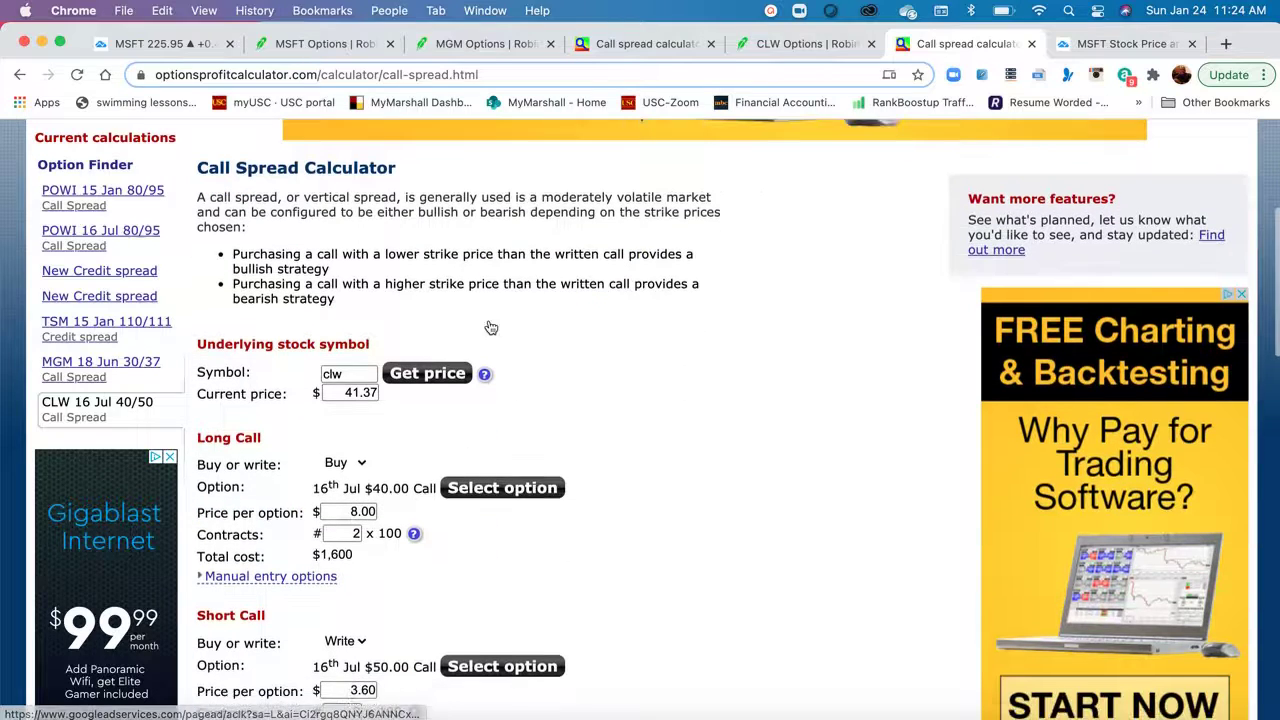
scroll(558, 416, down, 2)
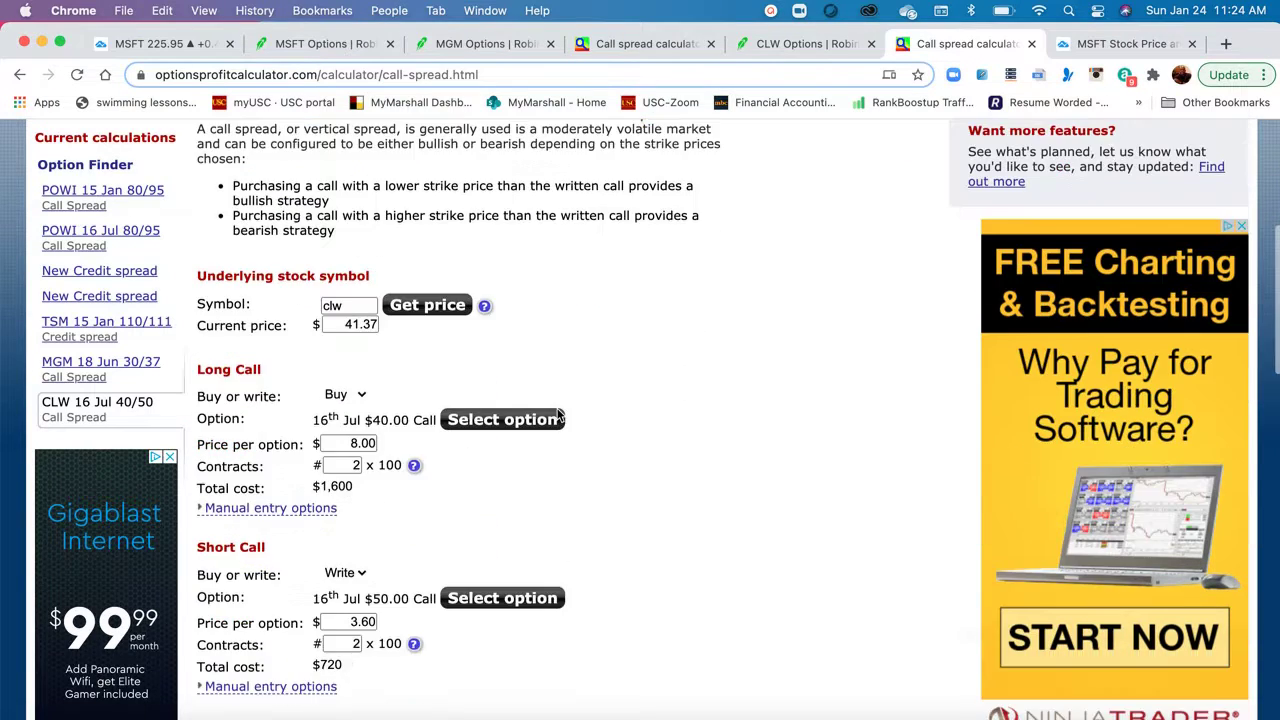
scroll(558, 416, down, 3)
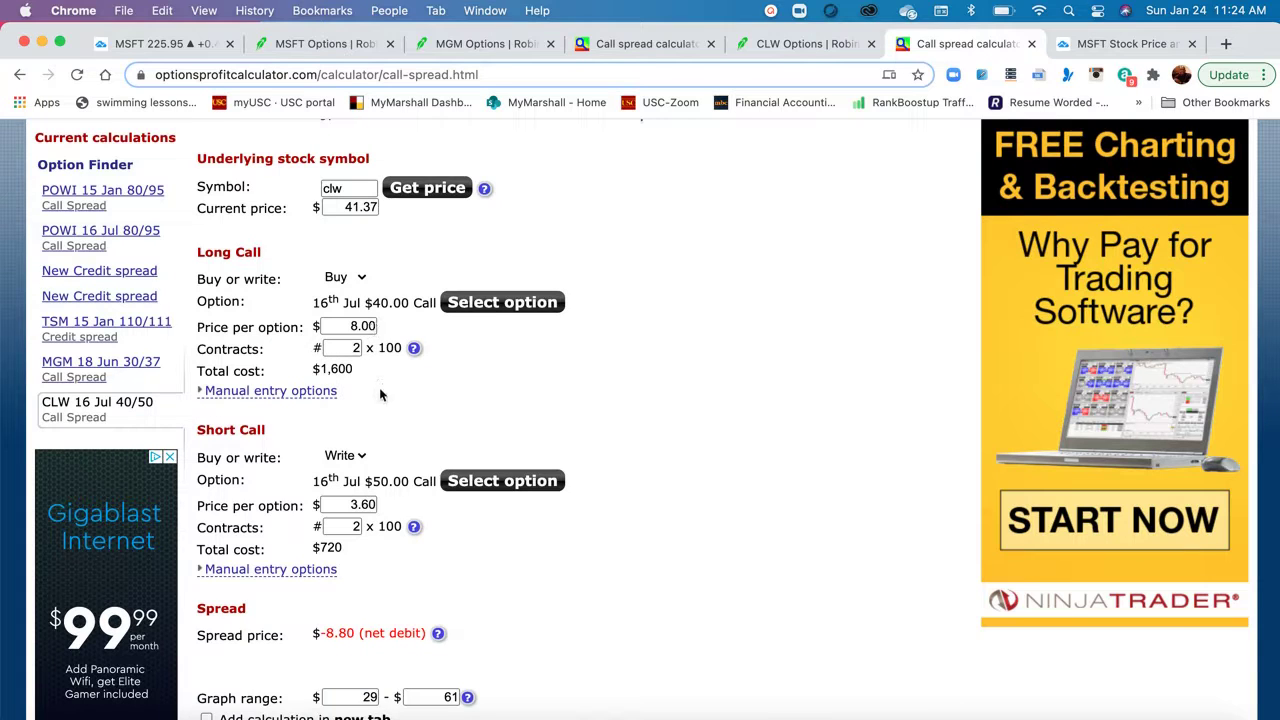
scroll(379, 394, down, 2)
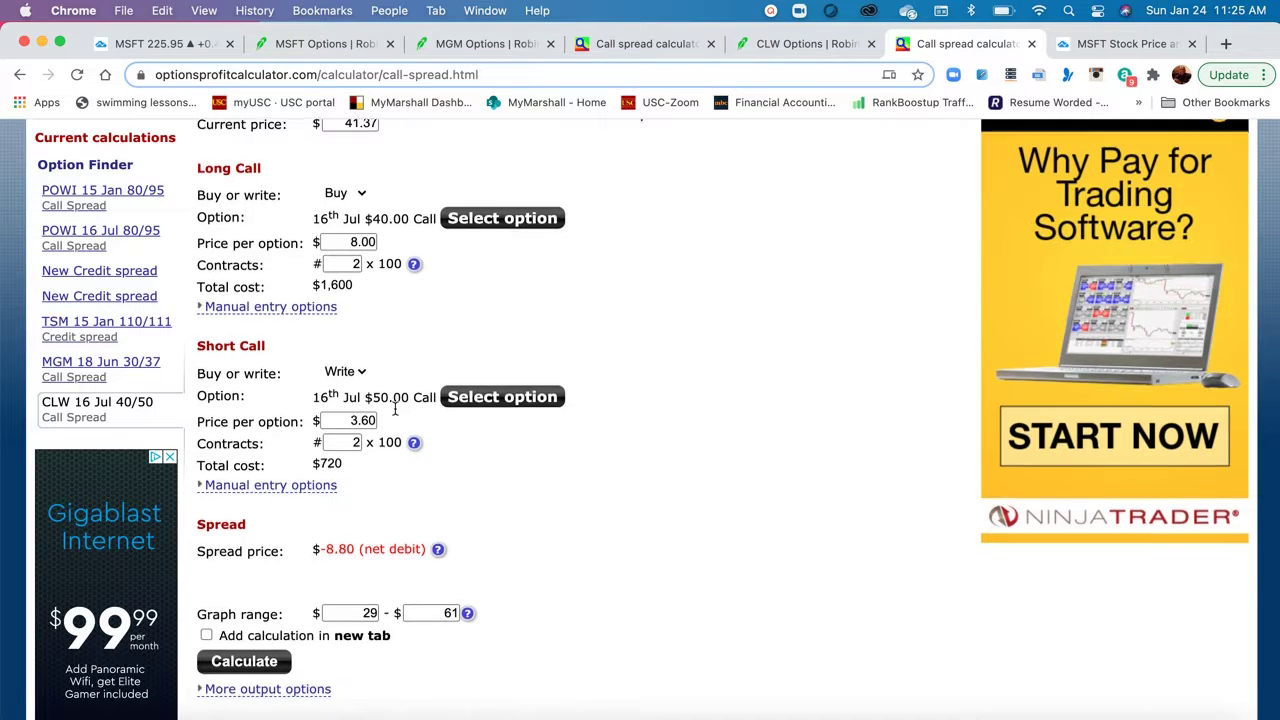
Review the CLW spread's $880 maximum risk and $44.40 breakeven, then bring up Zoom's menu-bar options.
scroll(395, 410, down, 5)
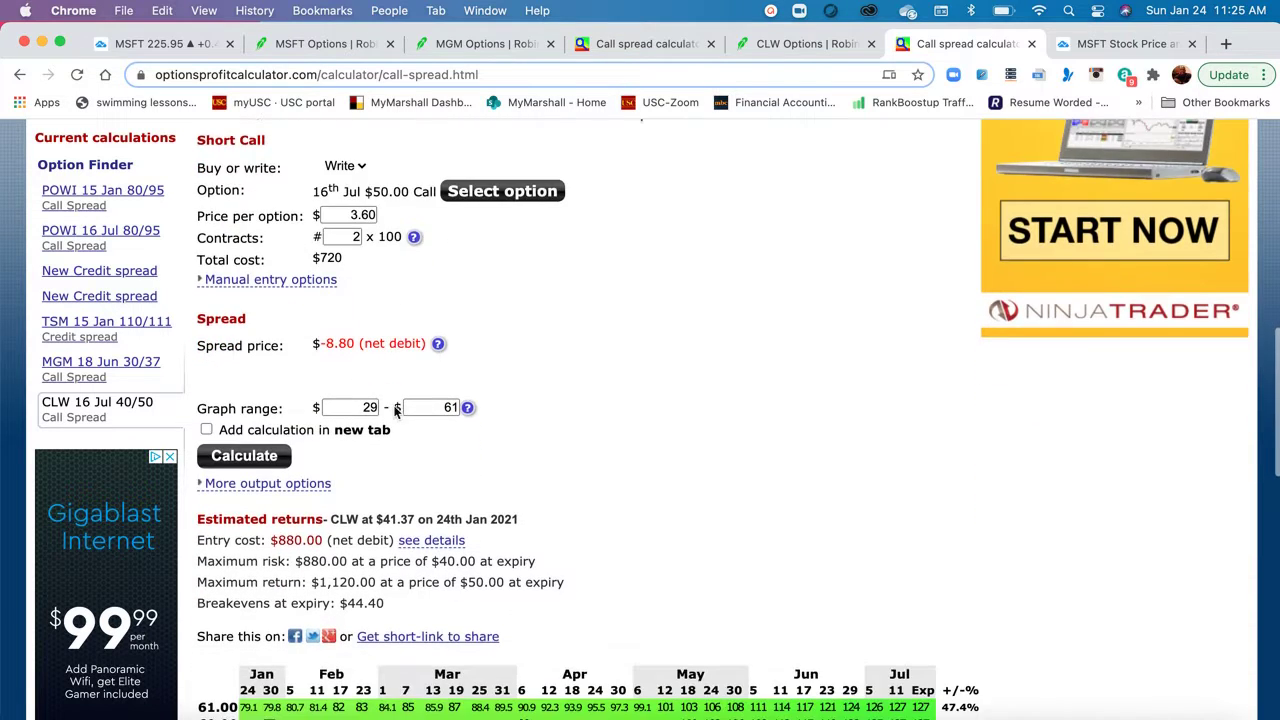
scroll(396, 411, down, 3)
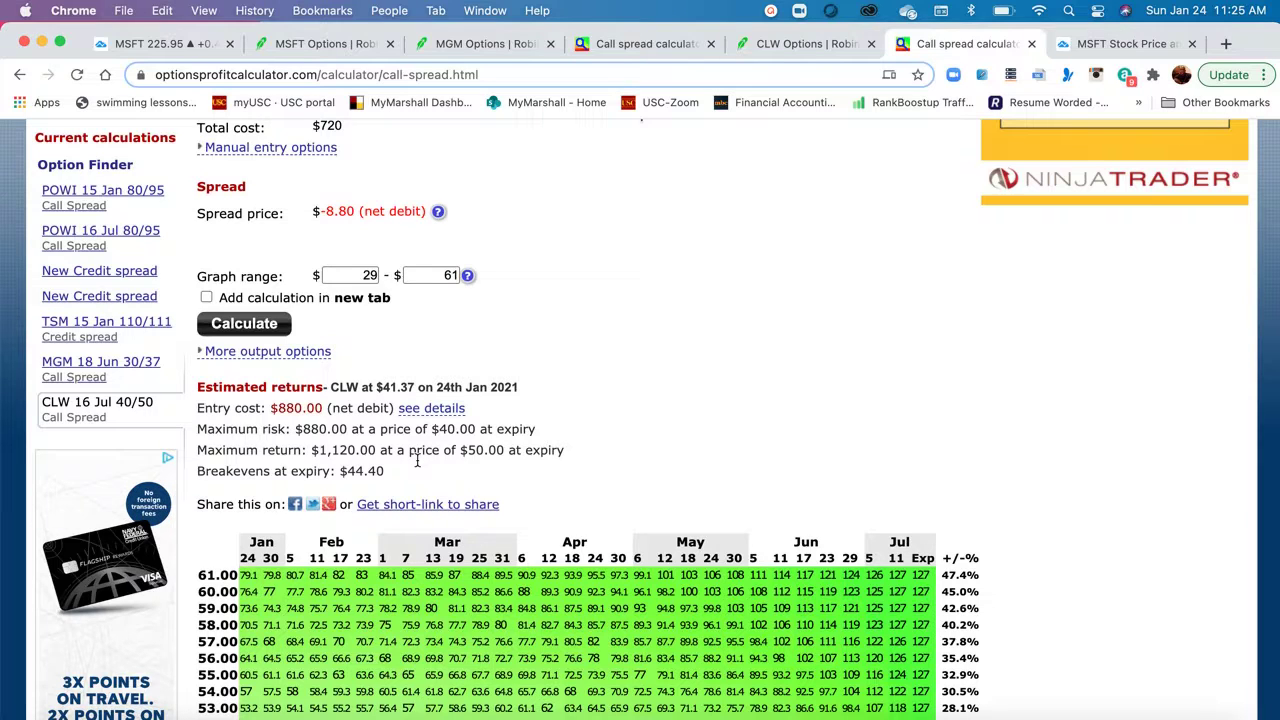
scroll(426, 467, down, 2)
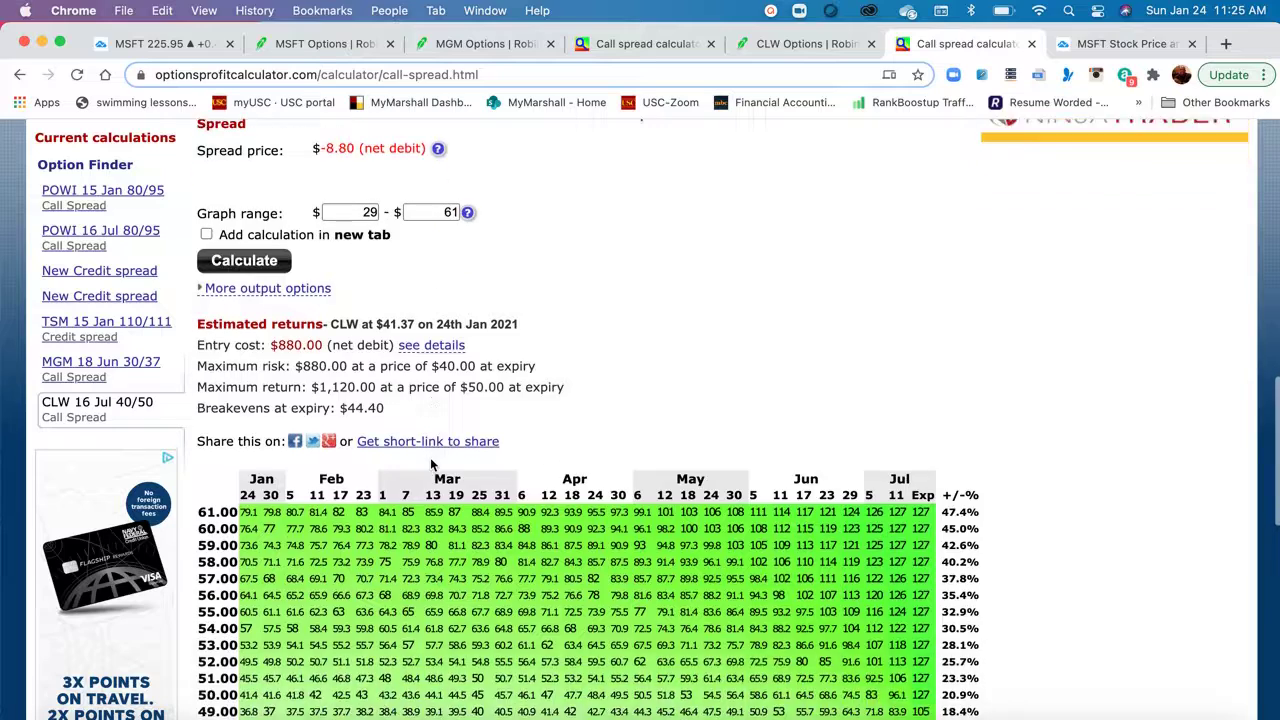
scroll(432, 465, up, 1)
scroll(432, 465, down, 1)
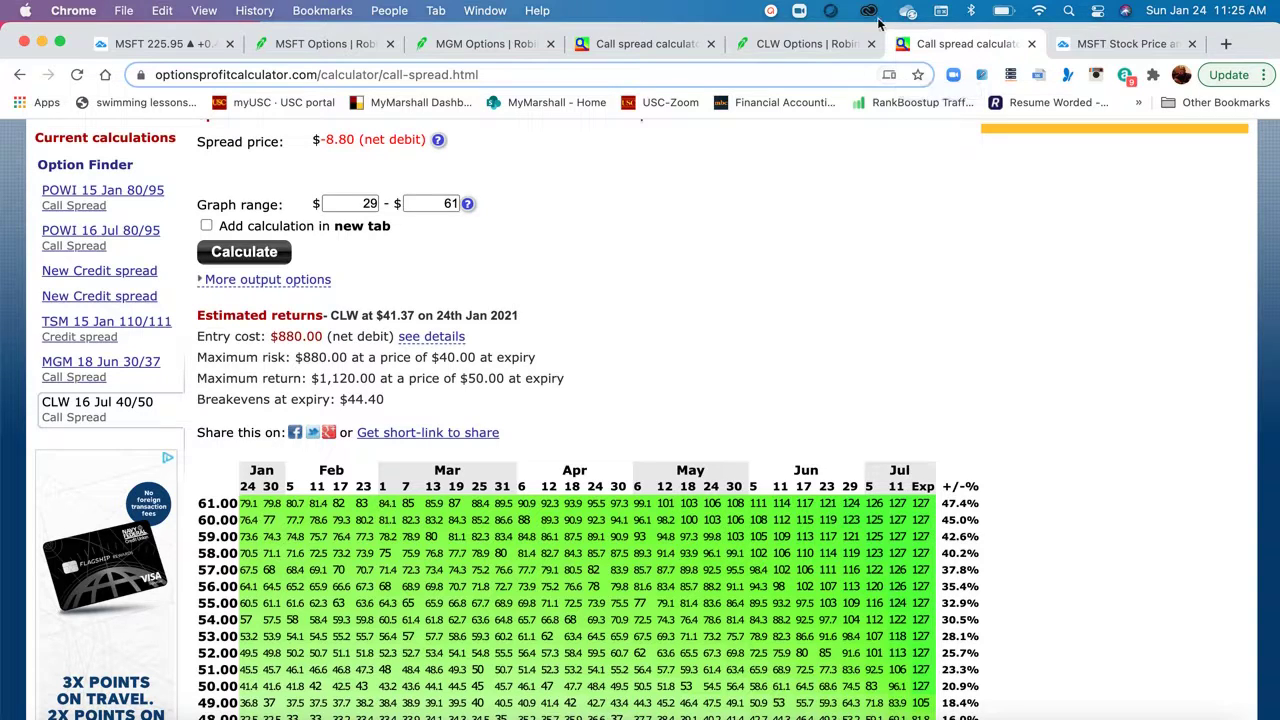
click(802, 14)
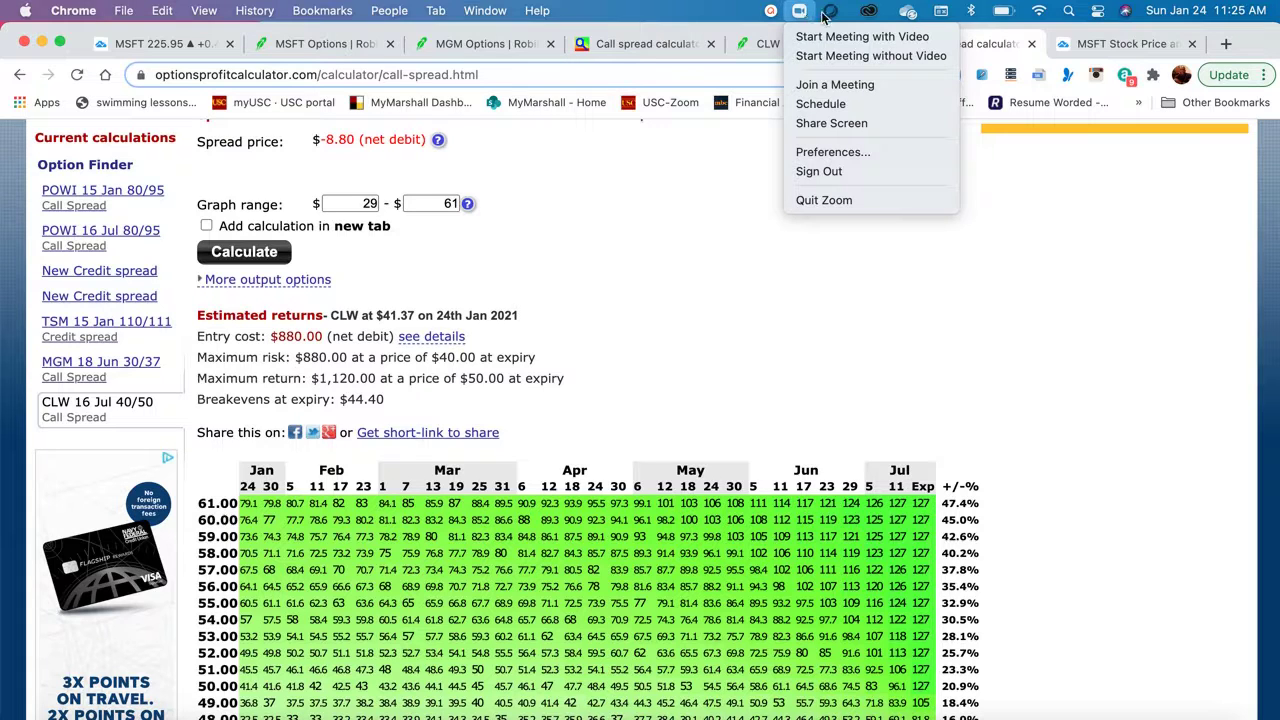